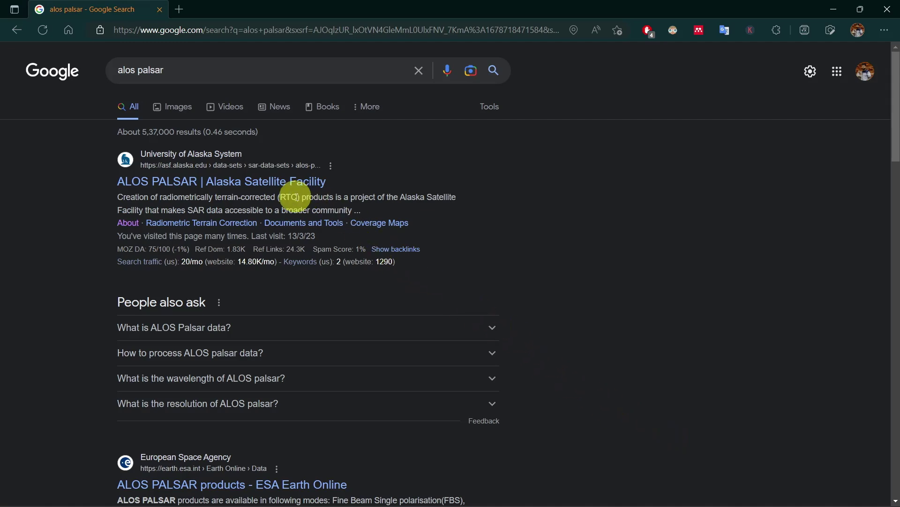
Step: Open the ASF ALOS PALSAR page from the results and expand its SAR Datasets menu
{"action": "left_click", "coordinate": [284, 194]}
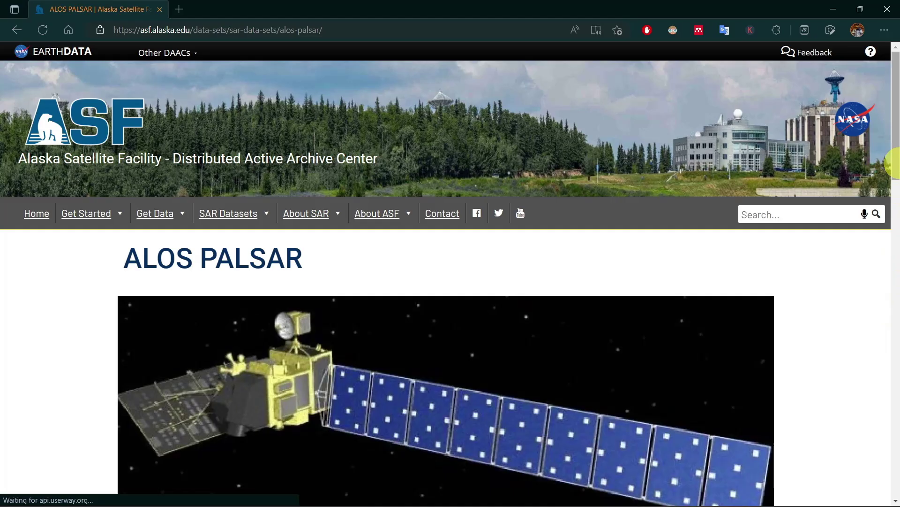
{"action": "left_click_drag", "start_coordinate": [895, 162], "coordinate": [895, 199]}
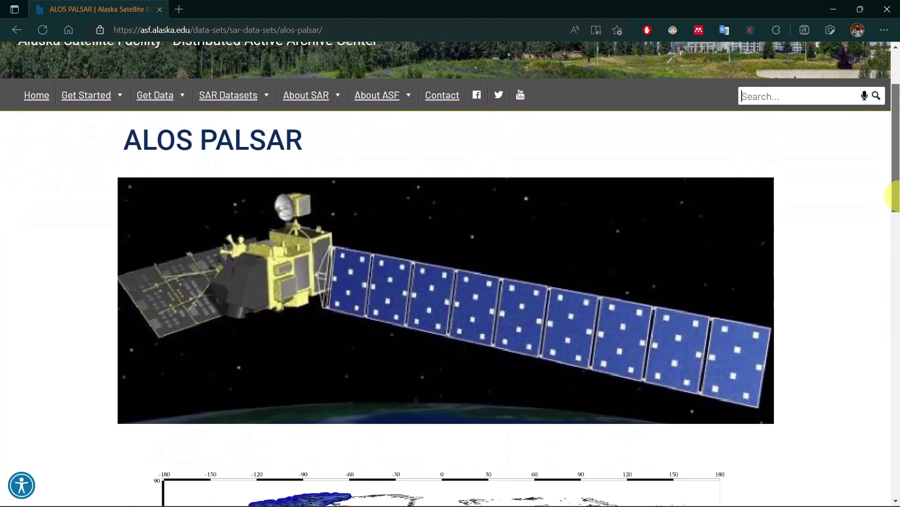
{"action": "left_click_drag", "start_coordinate": [895, 199], "coordinate": [895, 289]}
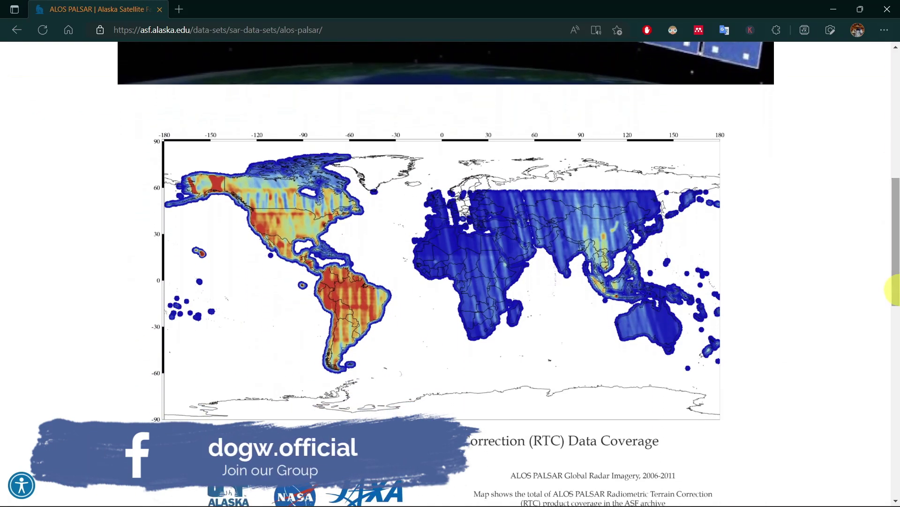
{"action": "mouse_move", "coordinate": [895, 290]}
{"action": "left_mouse_down"}
{"action": "mouse_move", "coordinate": [894, 317]}
{"action": "mouse_move", "coordinate": [895, 156]}
{"action": "left_mouse_up"}
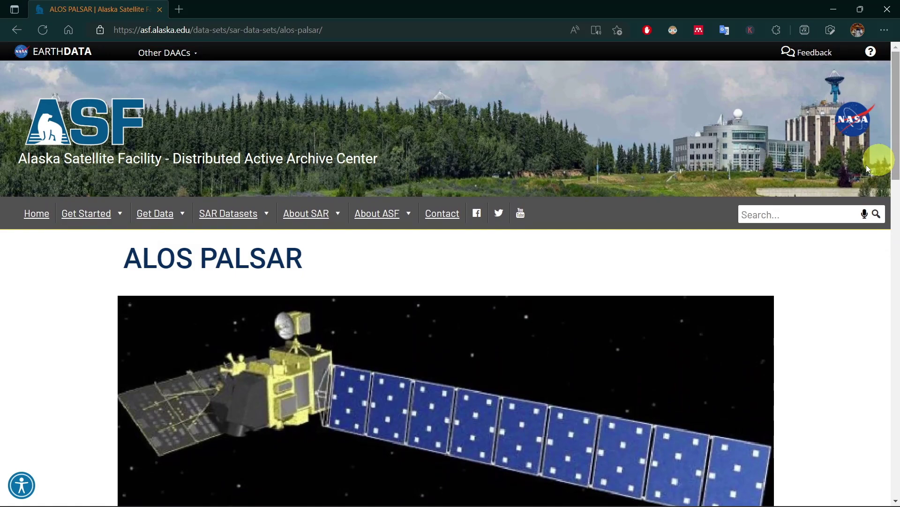
{"action": "left_click", "coordinate": [258, 221]}
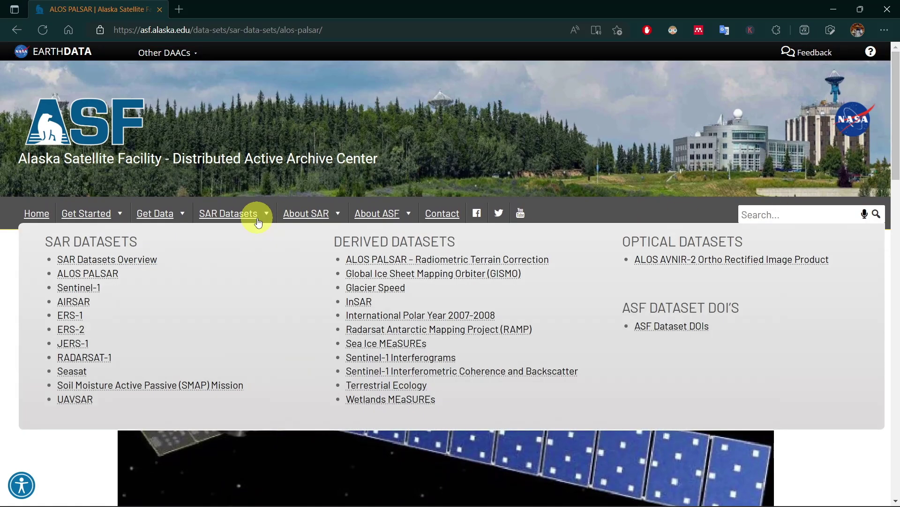
Step: Read the ALOS PALSAR Radiometric Terrain Correction page down to its DEM table, then return to the top
{"action": "left_click", "coordinate": [371, 260]}
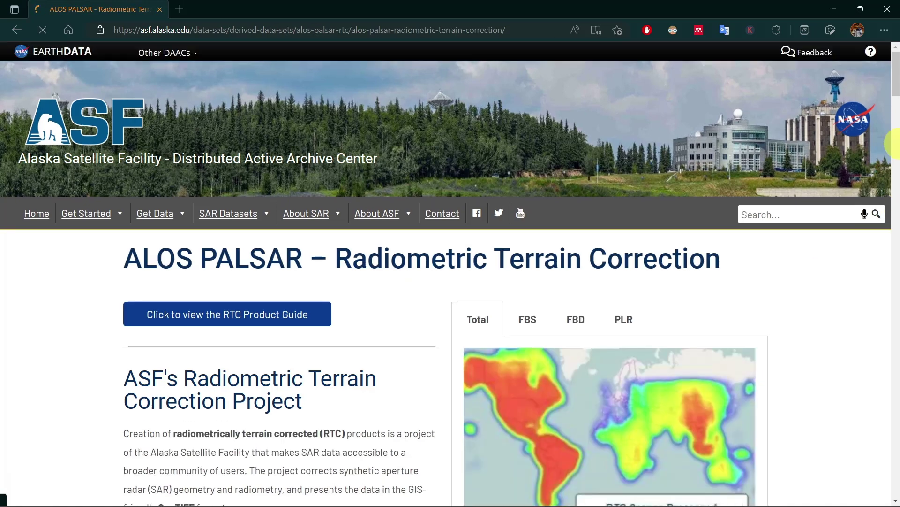
{"action": "left_click_drag", "start_coordinate": [895, 79], "coordinate": [895, 101]}
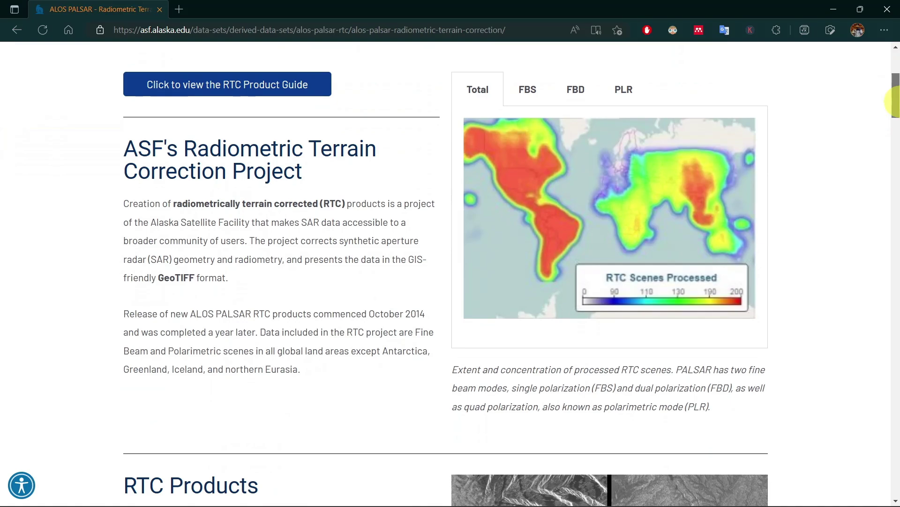
{"action": "left_click_drag", "start_coordinate": [895, 101], "coordinate": [894, 139]}
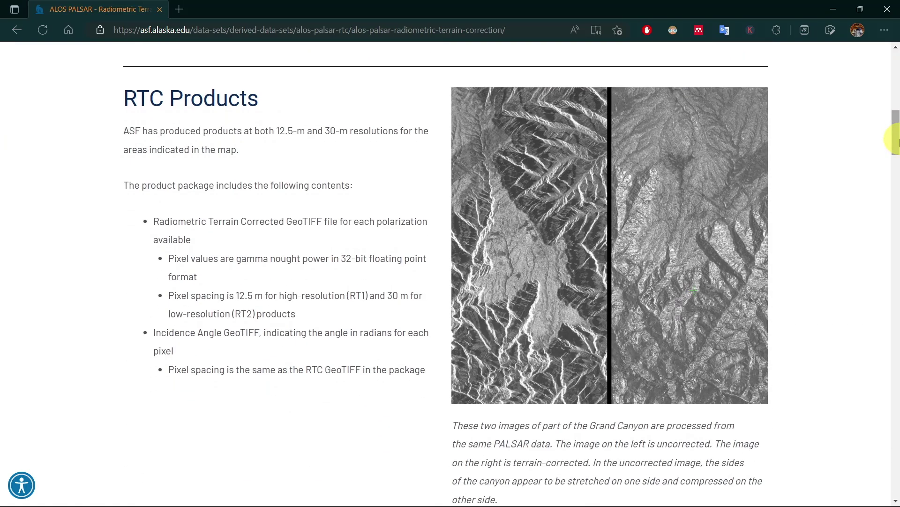
{"action": "left_click_drag", "start_coordinate": [894, 139], "coordinate": [894, 206]}
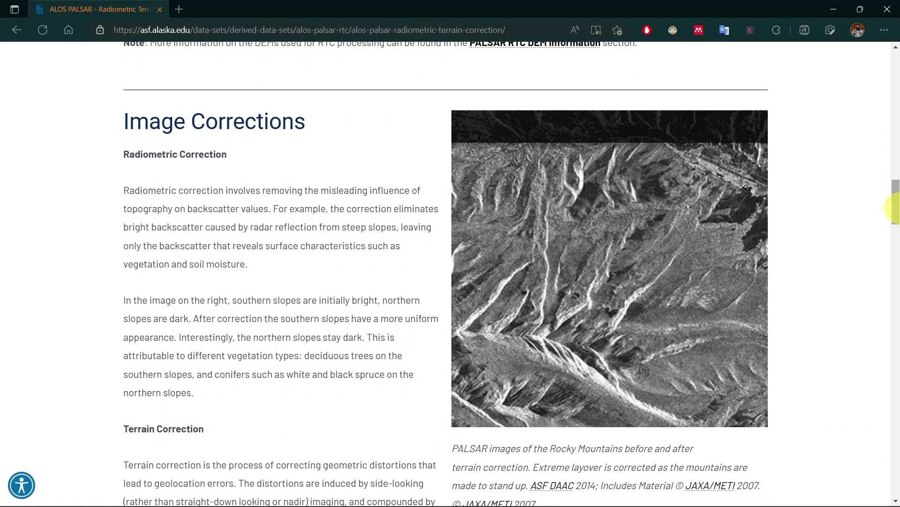
{"action": "left_click_drag", "start_coordinate": [895, 206], "coordinate": [895, 332]}
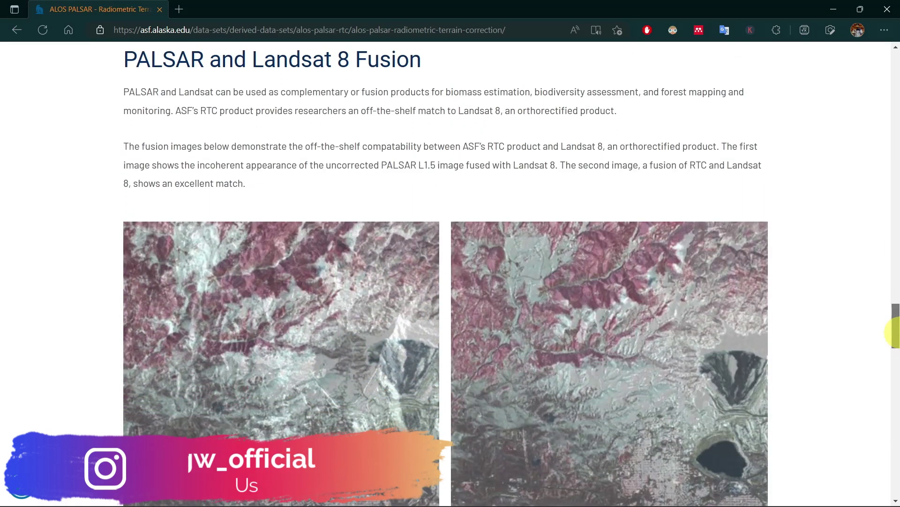
{"action": "left_click_drag", "start_coordinate": [895, 332], "coordinate": [894, 434]}
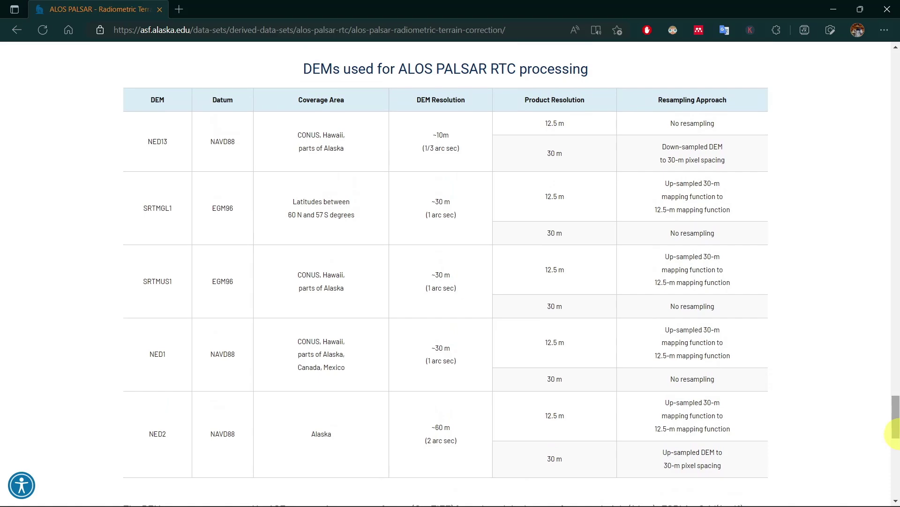
{"action": "key", "text": "Home"}
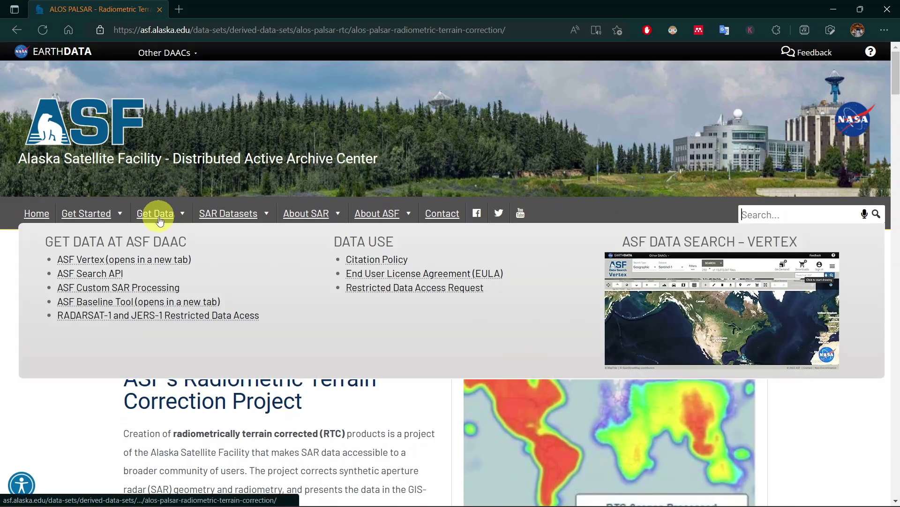
Step: Open ASF Vertex in a new tab and log in with the Earthdata account credentials
{"action": "left_click", "coordinate": [156, 265]}
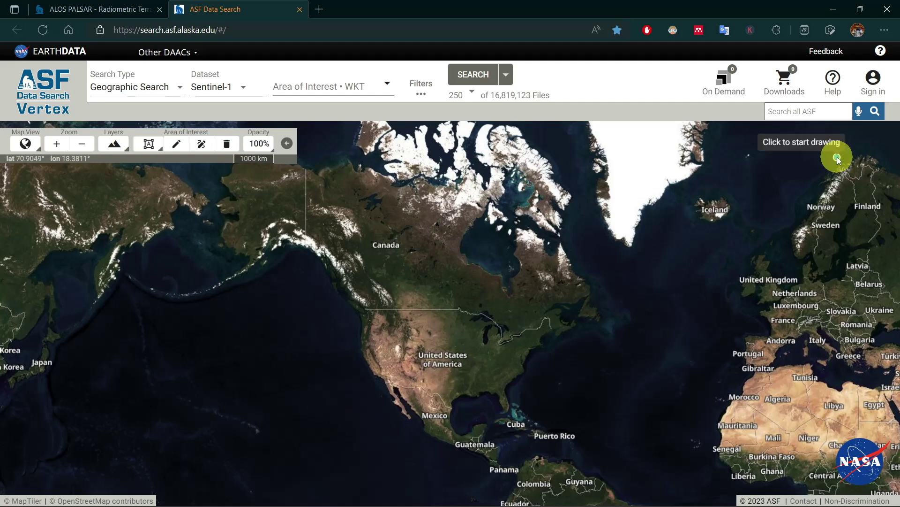
{"action": "left_click", "coordinate": [878, 87]}
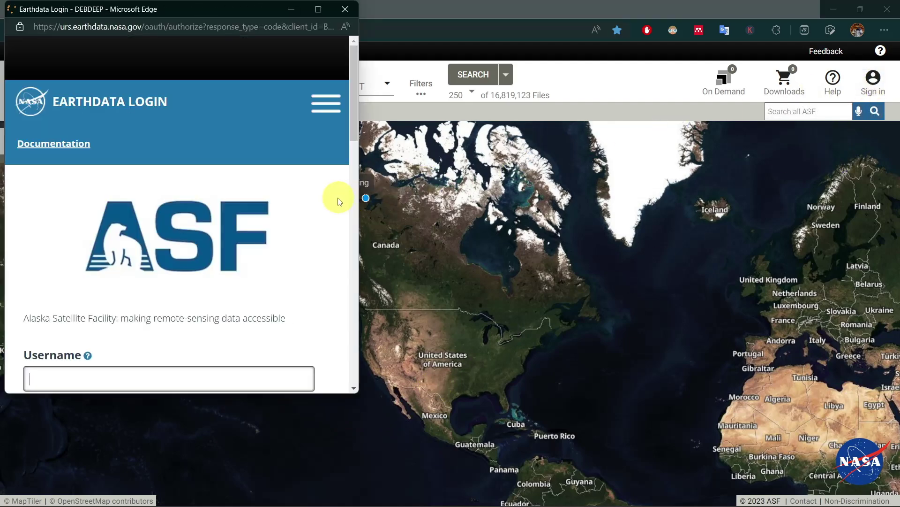
{"action": "left_click_drag", "start_coordinate": [351, 121], "coordinate": [356, 143]}
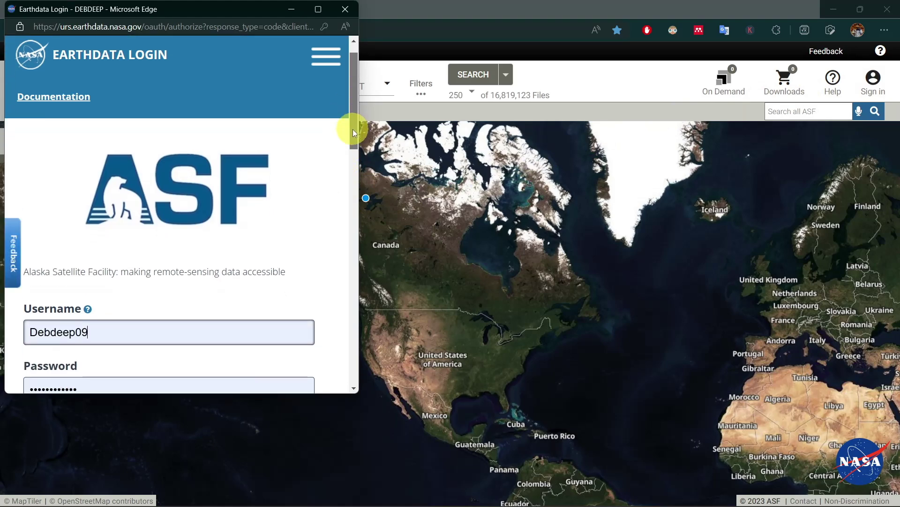
{"action": "left_click_drag", "start_coordinate": [355, 143], "coordinate": [359, 173]}
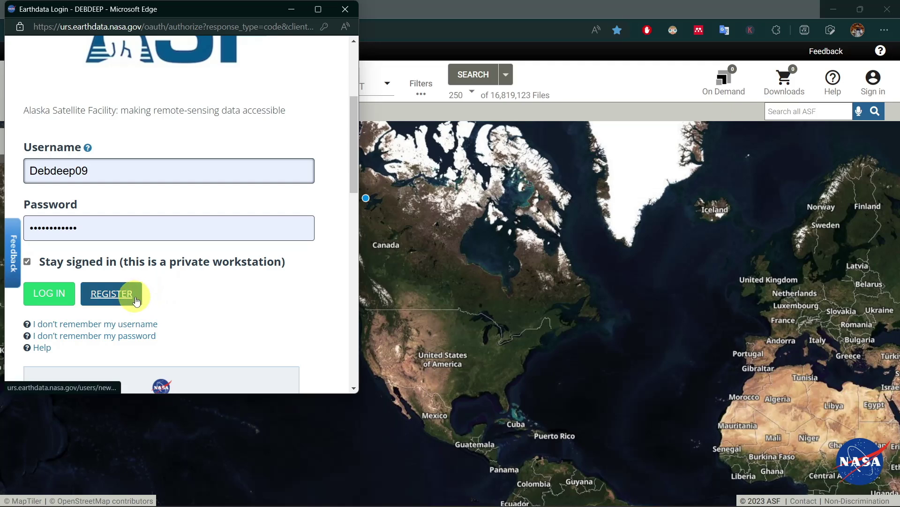
{"action": "left_click", "coordinate": [67, 301]}
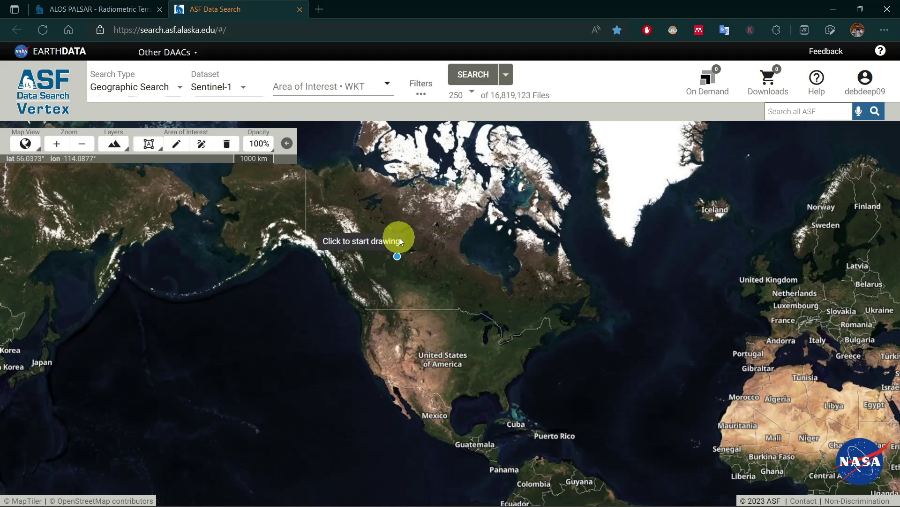
{"action": "left_click", "coordinate": [388, 95]}
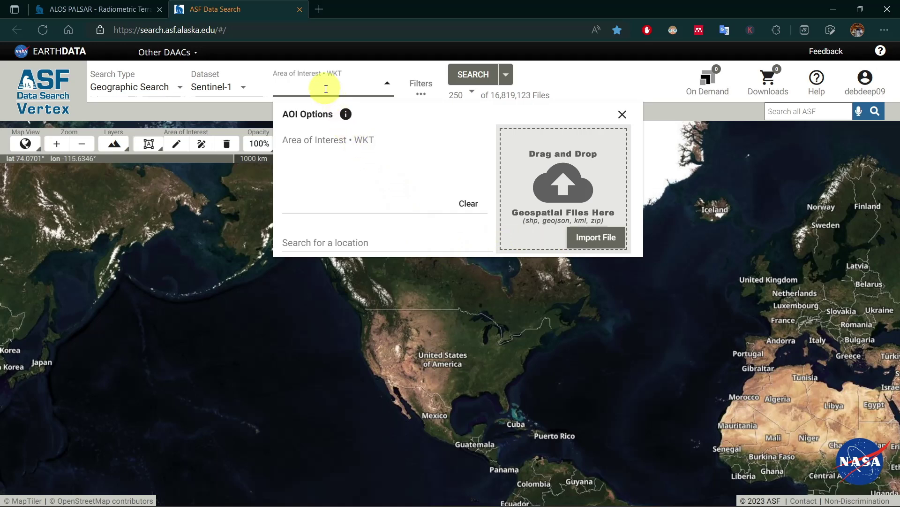
{"action": "left_click", "coordinate": [620, 114]}
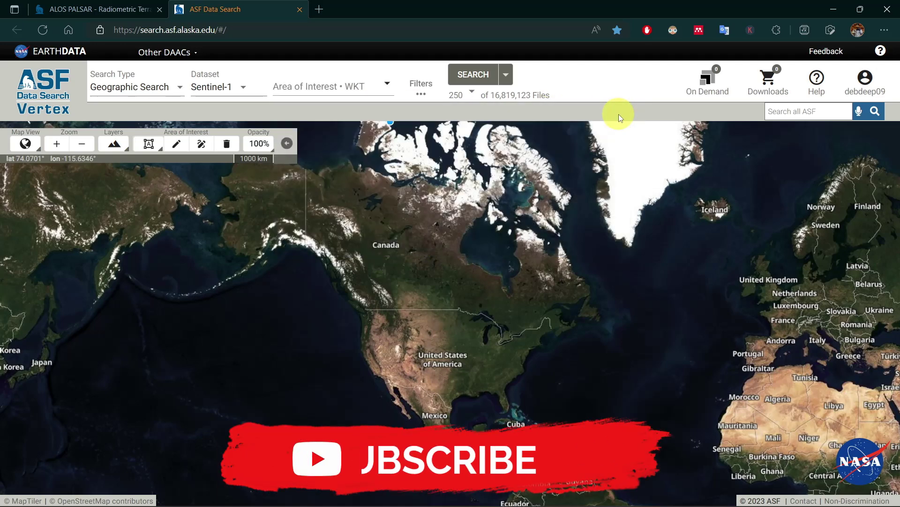
{"action": "left_click", "coordinate": [243, 87]}
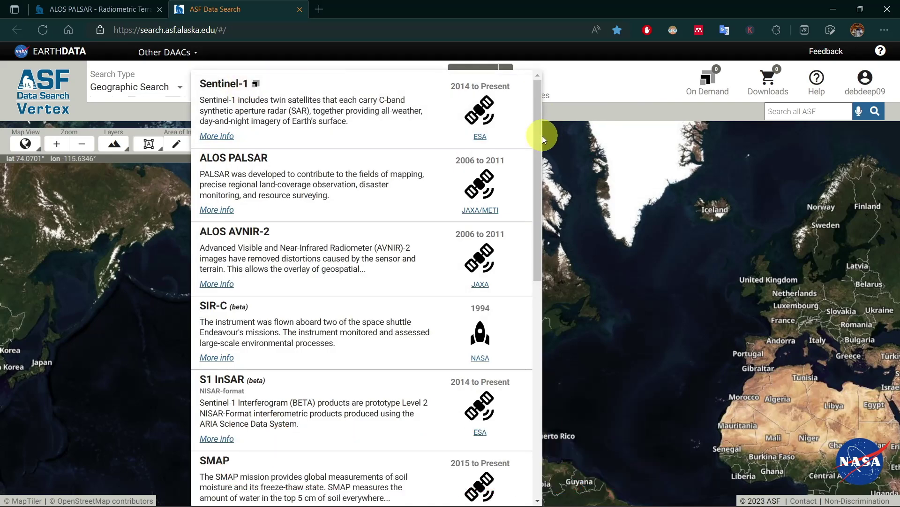
{"action": "left_click_drag", "start_coordinate": [538, 133], "coordinate": [549, 367]}
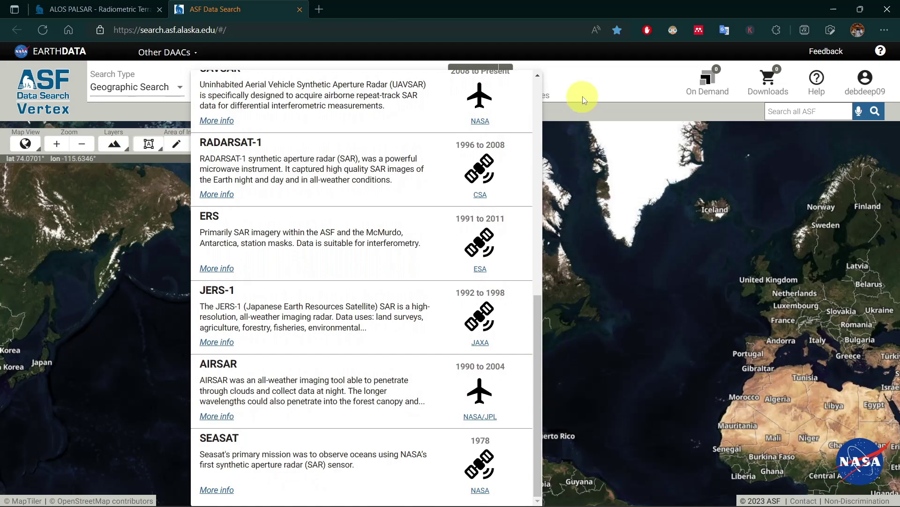
{"action": "left_click", "coordinate": [581, 99]}
{"action": "left_click", "coordinate": [177, 89]}
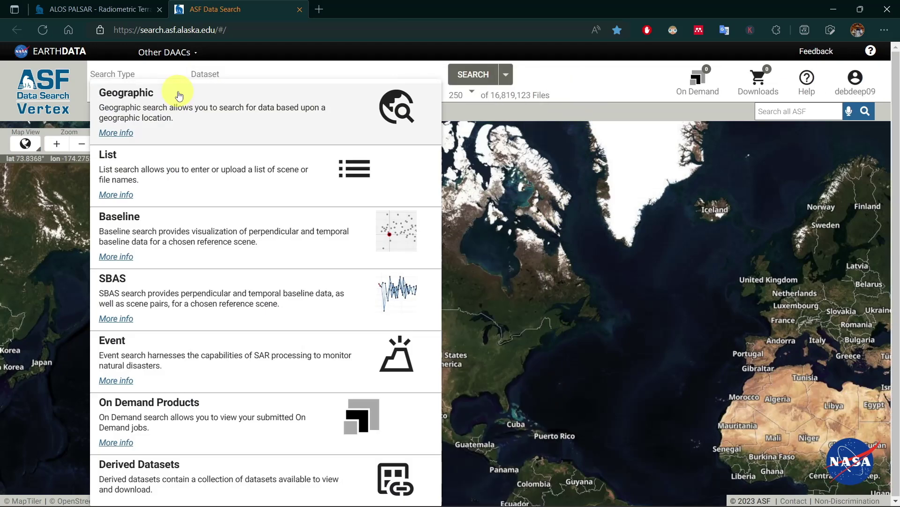
{"action": "left_click", "coordinate": [155, 70]}
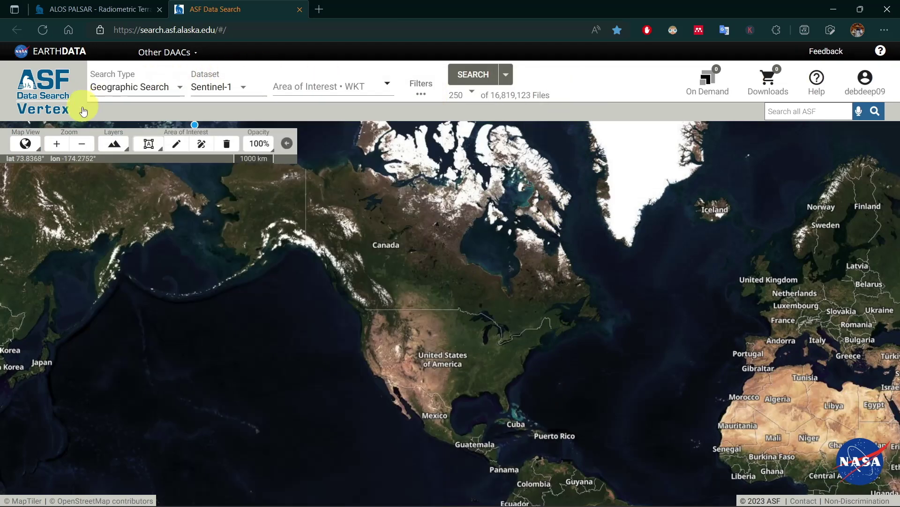
Step: Zoom the map to the Goa coast and start a Draw a Box area near Sawantwadi
{"action": "left_click_drag", "start_coordinate": [709, 441], "coordinate": [116, 344]}
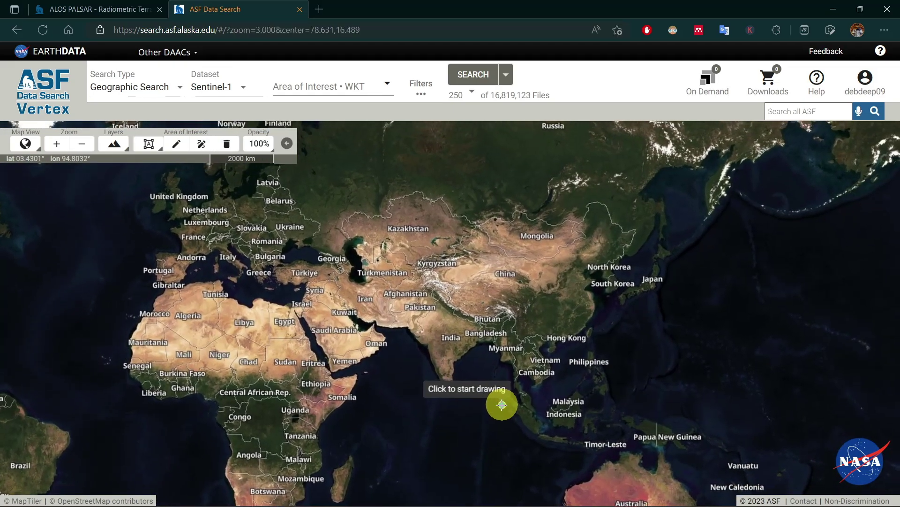
{"action": "scroll", "coordinate": [438, 374], "scroll_direction": "up", "scroll_amount": 1}
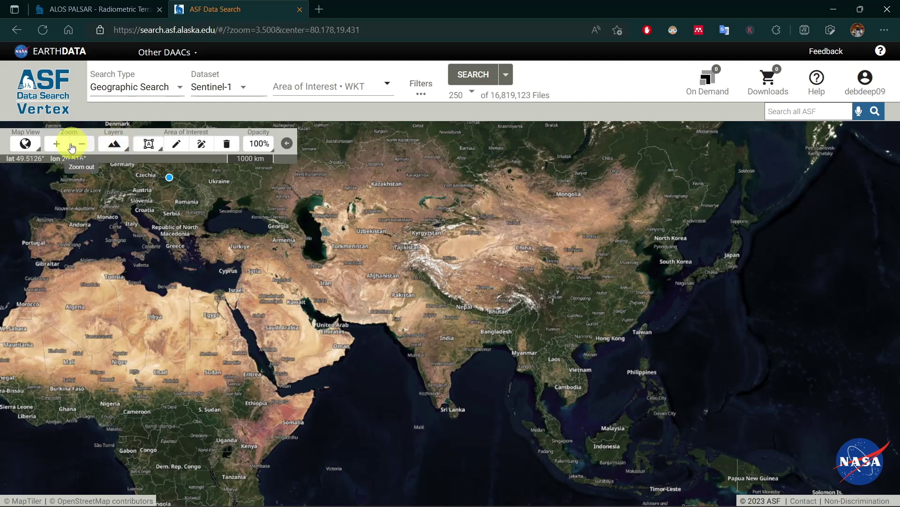
{"action": "left_click", "coordinate": [58, 144]}
{"action": "scroll", "coordinate": [325, 241], "scroll_direction": "up", "scroll_amount": 2}
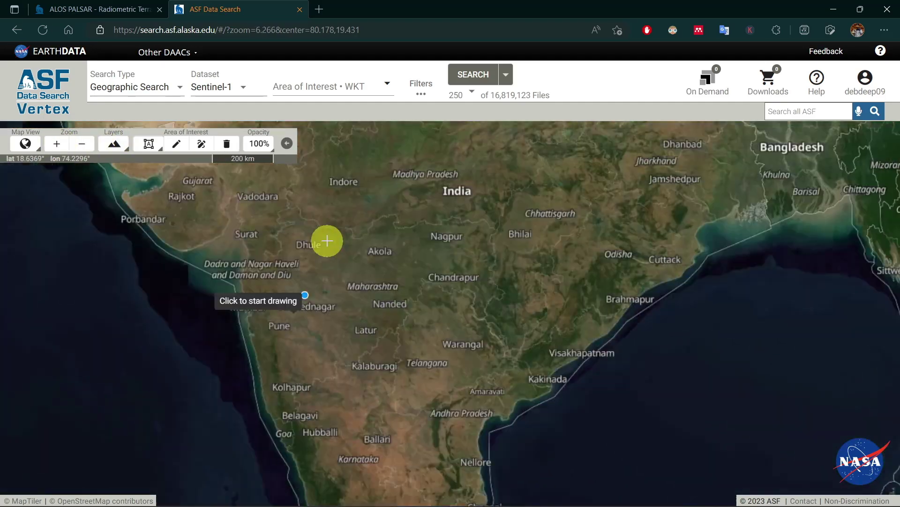
{"action": "scroll", "coordinate": [269, 211], "scroll_direction": "up", "scroll_amount": 2}
{"action": "left_click", "coordinate": [55, 144]}
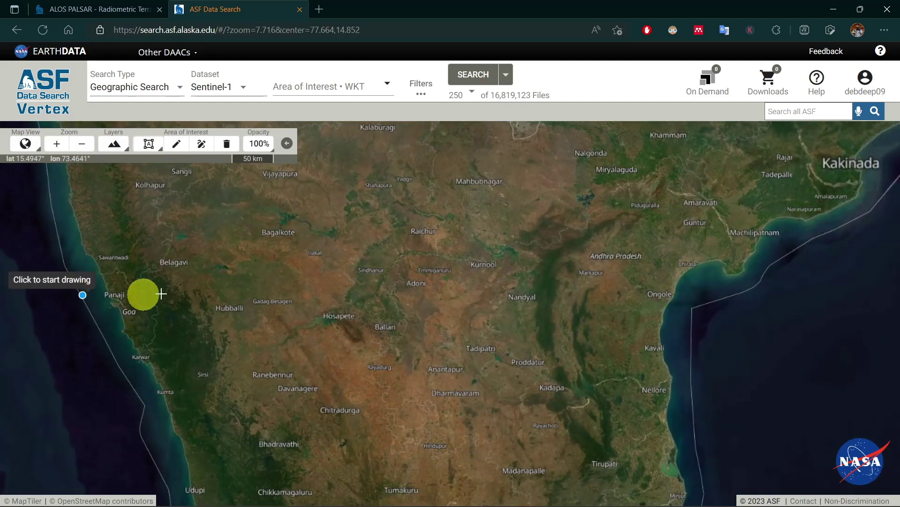
{"action": "scroll", "coordinate": [140, 291], "scroll_direction": "up", "scroll_amount": 1}
{"action": "left_click", "coordinate": [58, 143]}
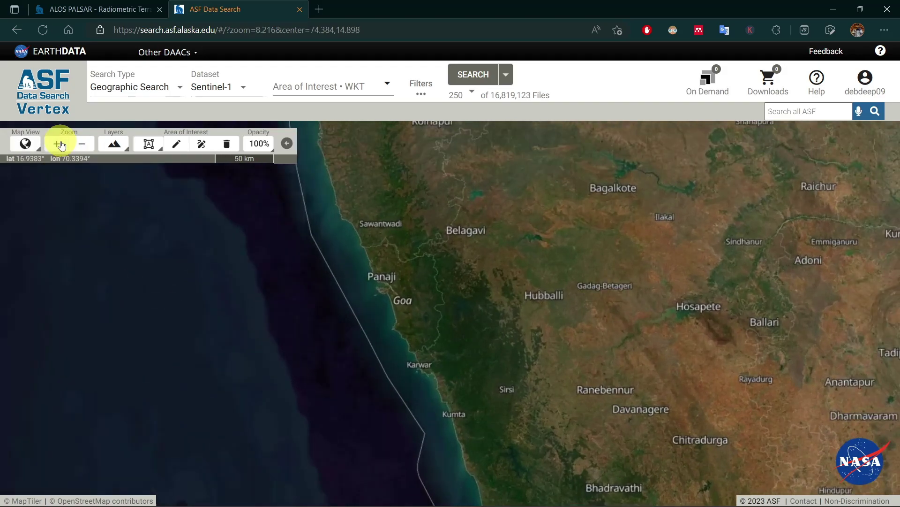
{"action": "left_click", "coordinate": [154, 148]}
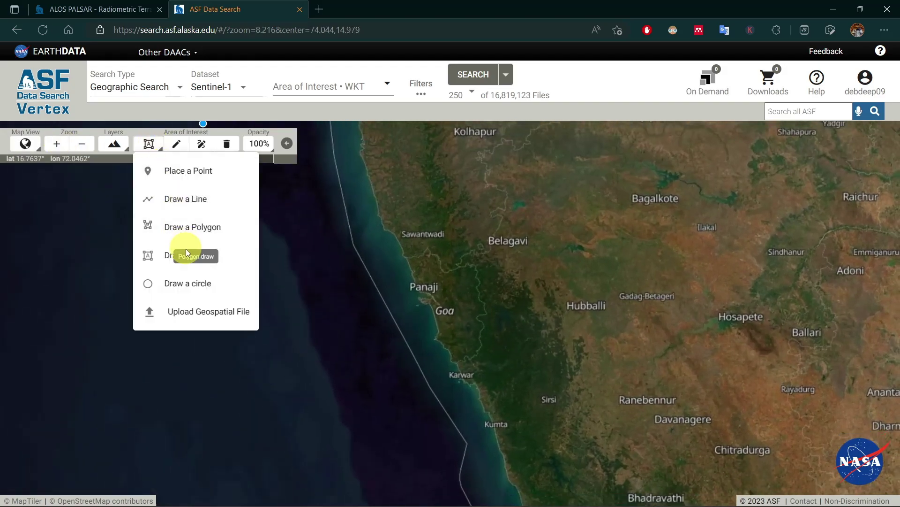
{"action": "left_click", "coordinate": [154, 259]}
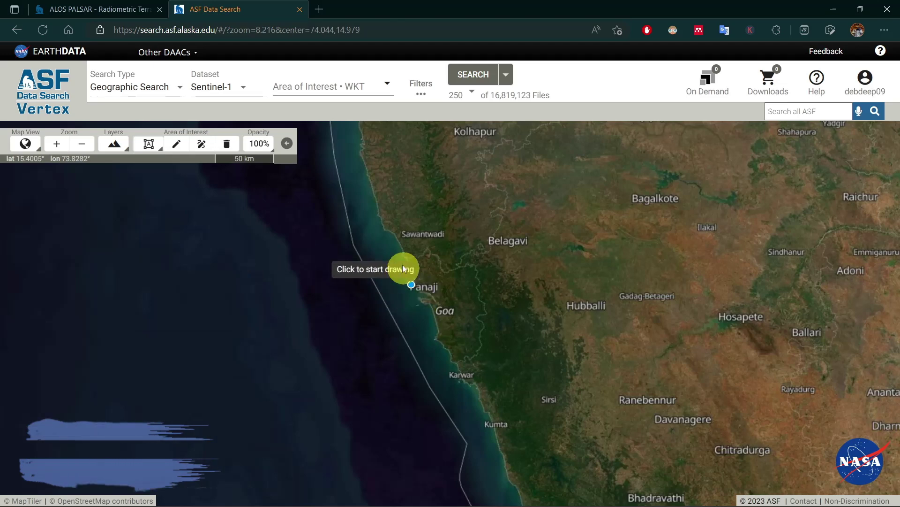
{"action": "left_click", "coordinate": [377, 238]}
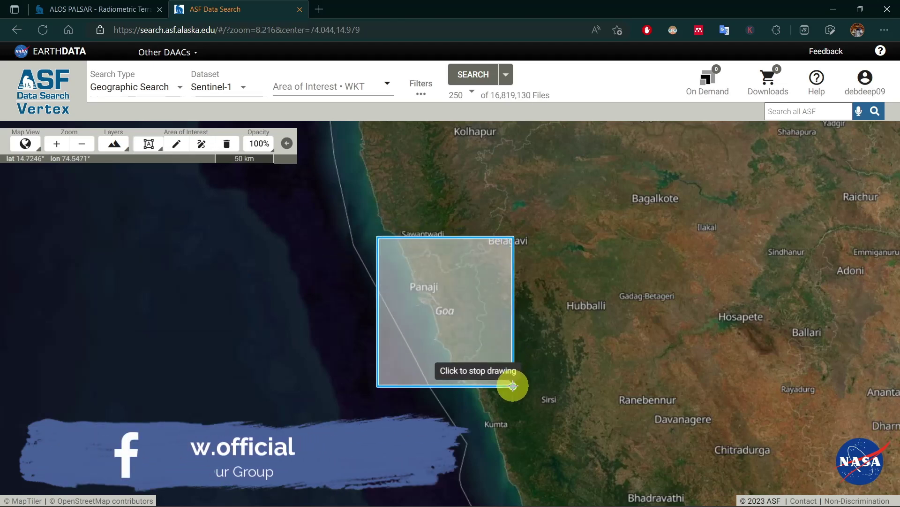
Step: Close the Goa rectangle and run an ALOS PALSAR search, returning 54 scenes
{"action": "left_click", "coordinate": [506, 380]}
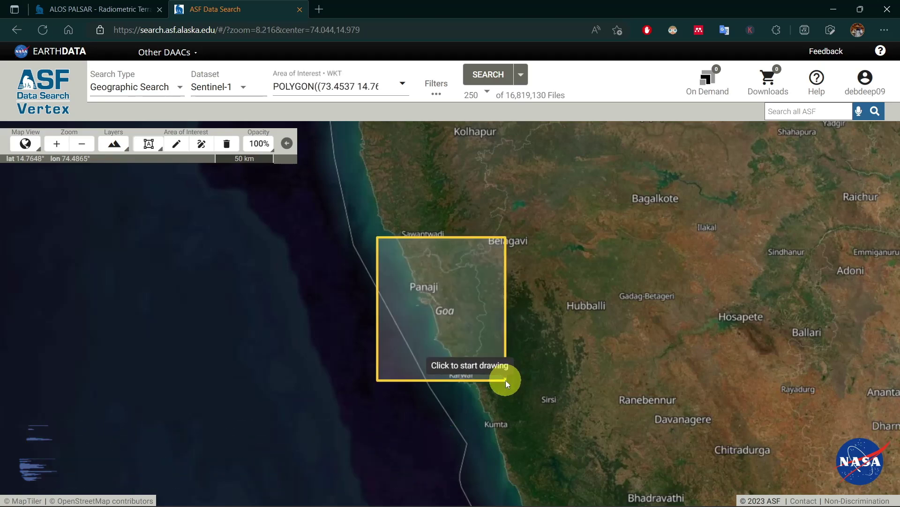
{"action": "left_click", "coordinate": [221, 86]}
{"action": "left_click", "coordinate": [239, 157]}
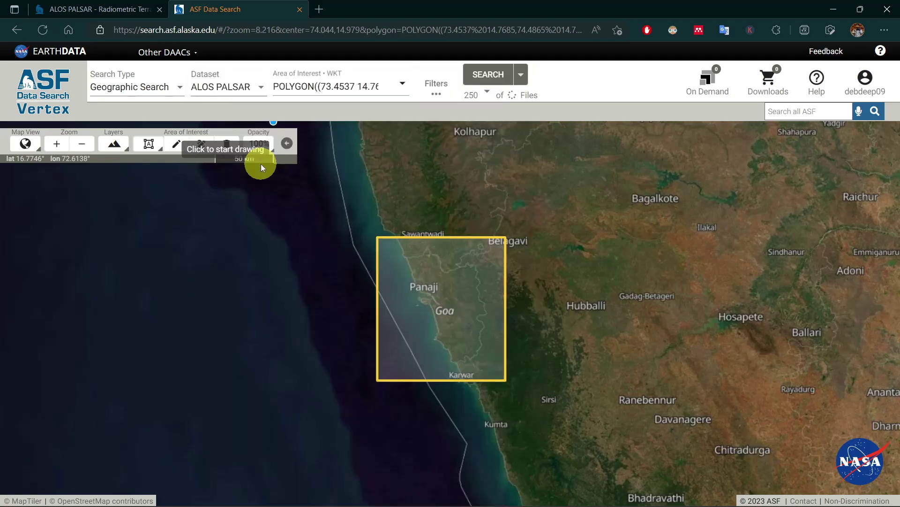
{"action": "left_click", "coordinate": [483, 75]}
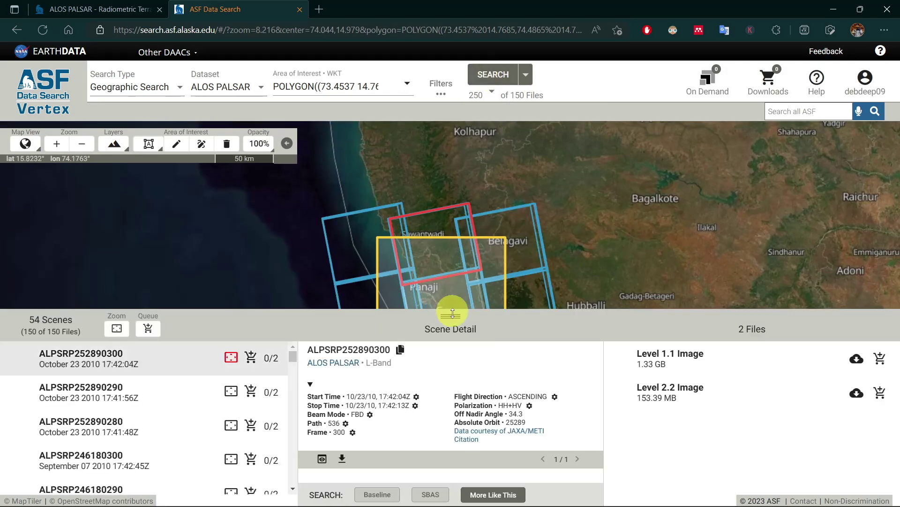
{"action": "left_click_drag", "start_coordinate": [453, 312], "coordinate": [450, 398]}
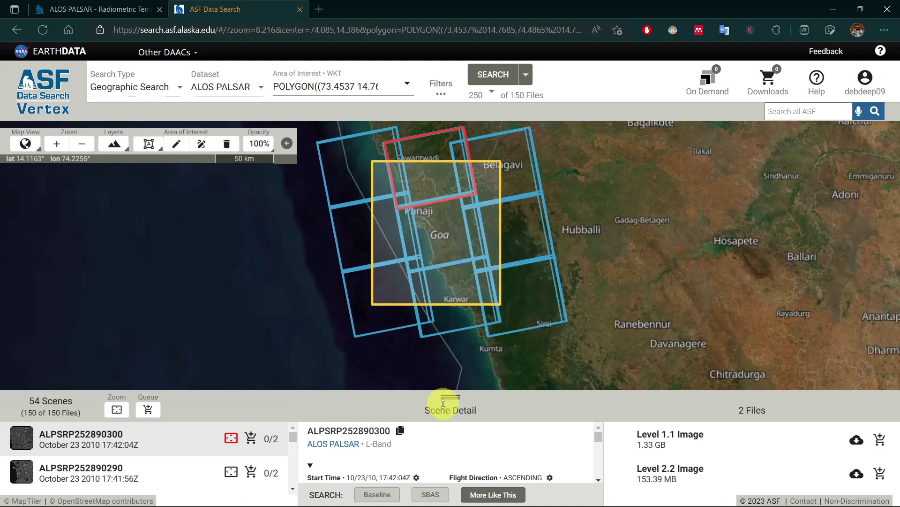
{"action": "left_click_drag", "start_coordinate": [443, 398], "coordinate": [450, 361]}
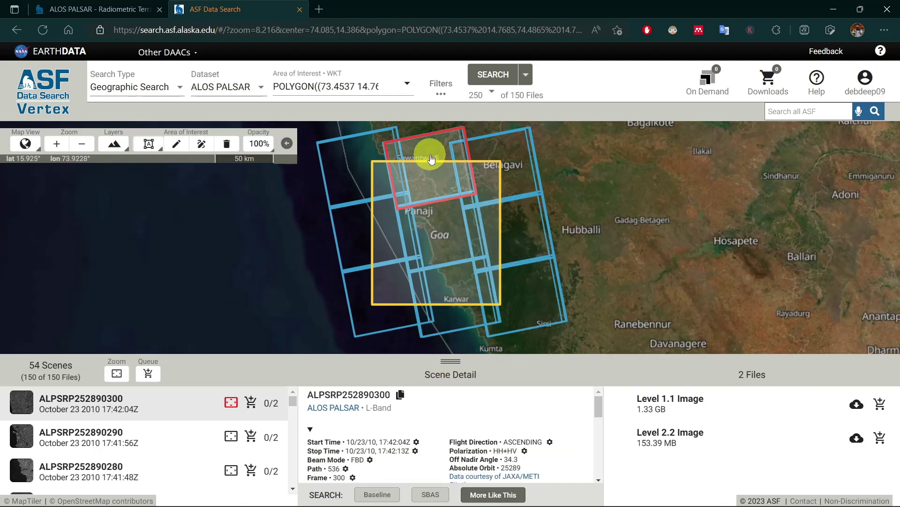
Step: Queue the Hi-Res Terrain Corrected file for scene ALPSRP078430300 and start downloading the queue
{"action": "left_click", "coordinate": [432, 159]}
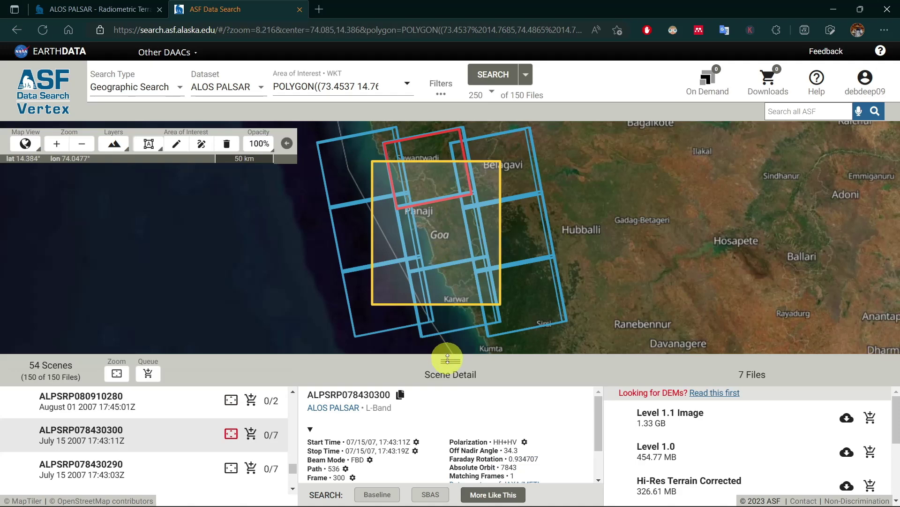
{"action": "mouse_move", "coordinate": [448, 359]}
{"action": "left_mouse_down"}
{"action": "mouse_move", "coordinate": [452, 235]}
{"action": "mouse_move", "coordinate": [464, 224]}
{"action": "left_mouse_up"}
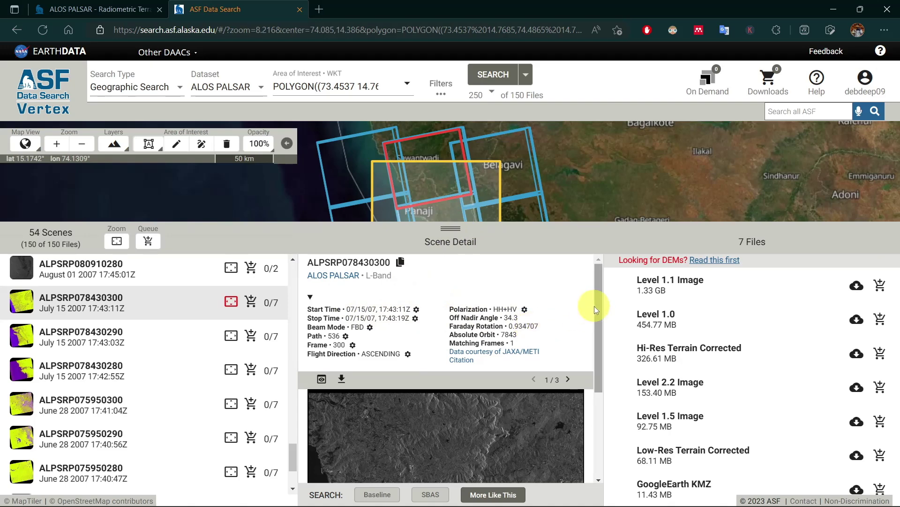
{"action": "left_click_drag", "start_coordinate": [594, 306], "coordinate": [601, 387]}
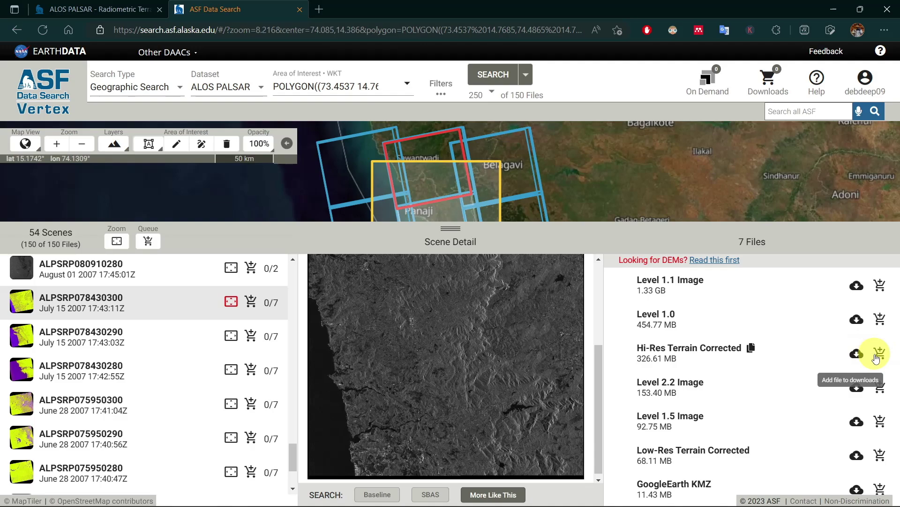
{"action": "left_click", "coordinate": [877, 357]}
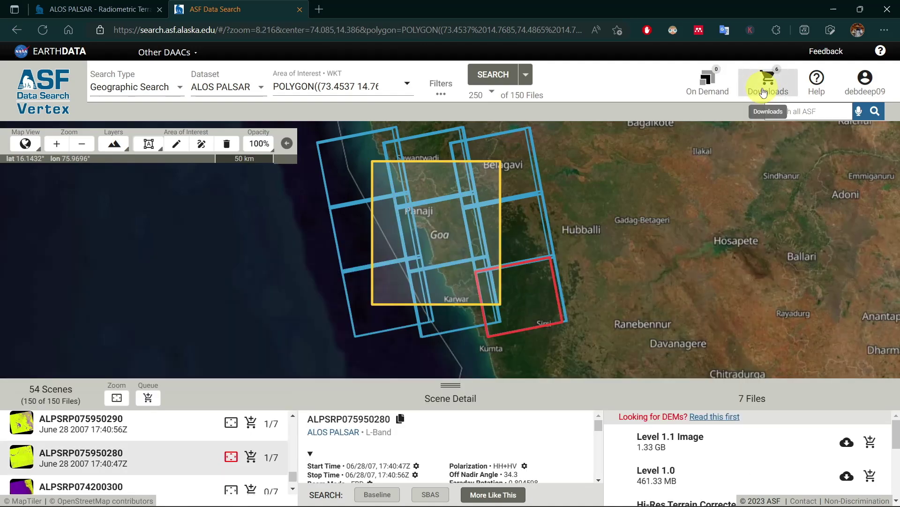
{"action": "left_click", "coordinate": [766, 81]}
{"action": "left_click", "coordinate": [766, 162]}
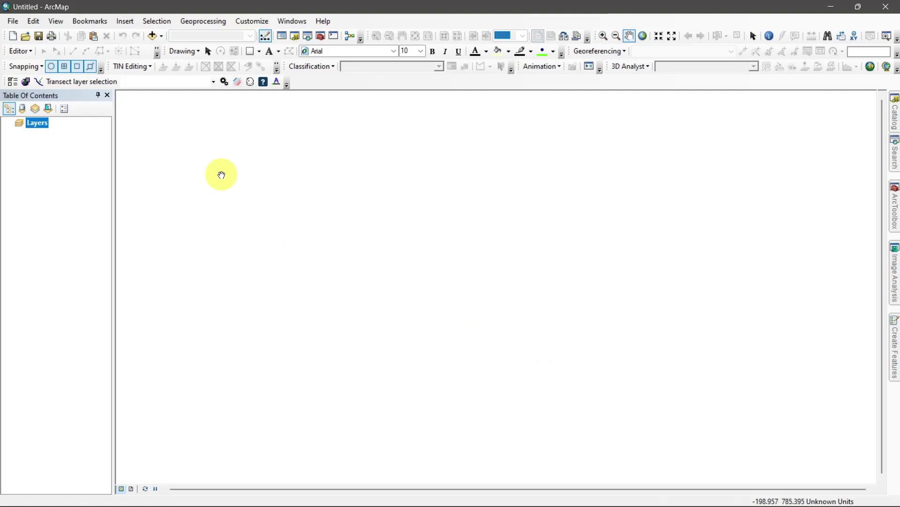
Step: Add dem.tif from the AP_07595_FBD_F0280_RT1 folder to the map
{"action": "left_click", "coordinate": [152, 37]}
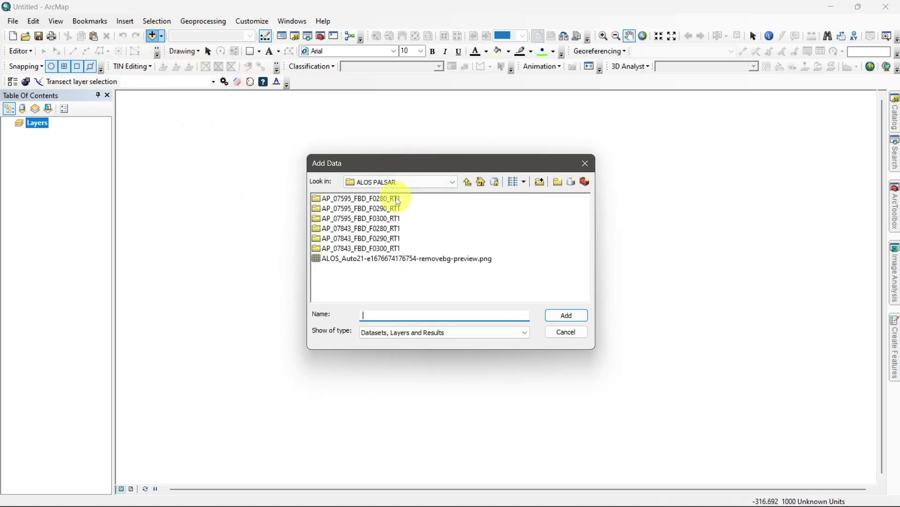
{"action": "double_click", "coordinate": [398, 201]}
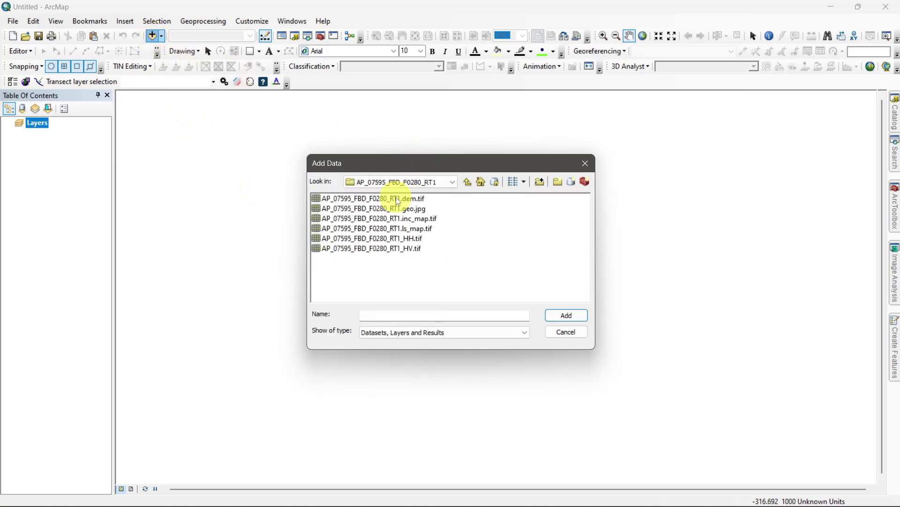
{"action": "left_click", "coordinate": [398, 202]}
{"action": "left_click", "coordinate": [566, 316]}
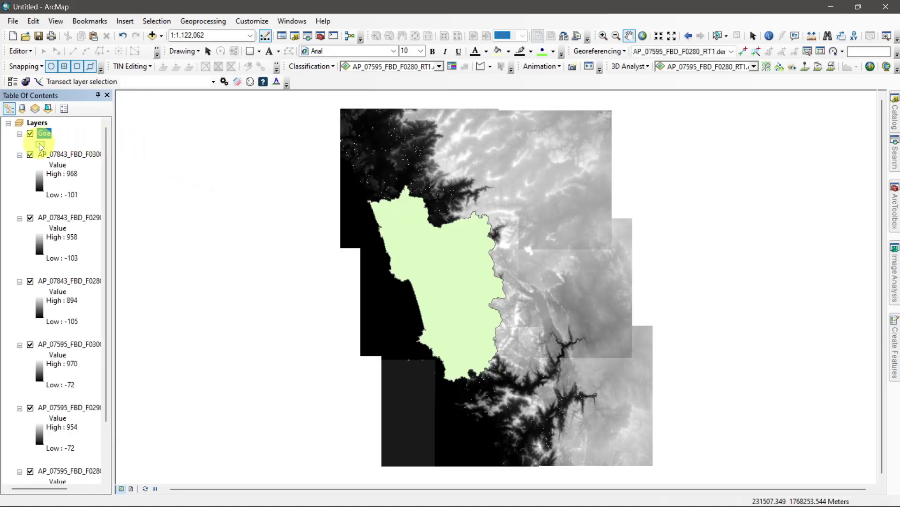
Step: Make the Goa boundary symbol hollow with a red outline
{"action": "left_click", "coordinate": [40, 144]}
{"action": "left_click", "coordinate": [516, 303]}
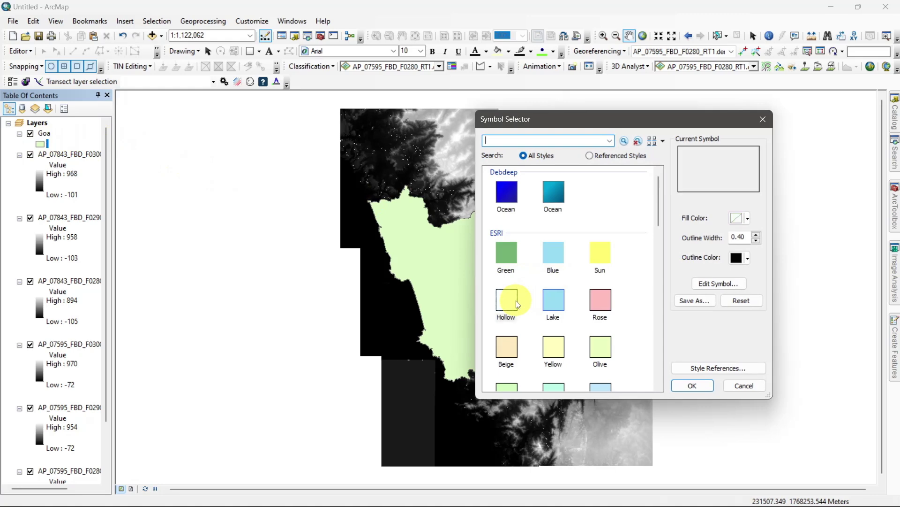
{"action": "left_click", "coordinate": [747, 258]}
{"action": "left_click", "coordinate": [744, 307]}
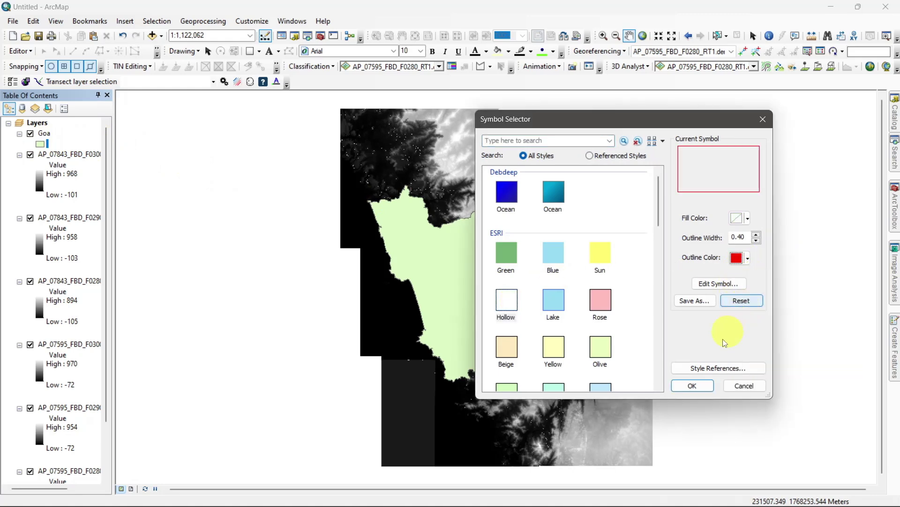
{"action": "left_click", "coordinate": [689, 385]}
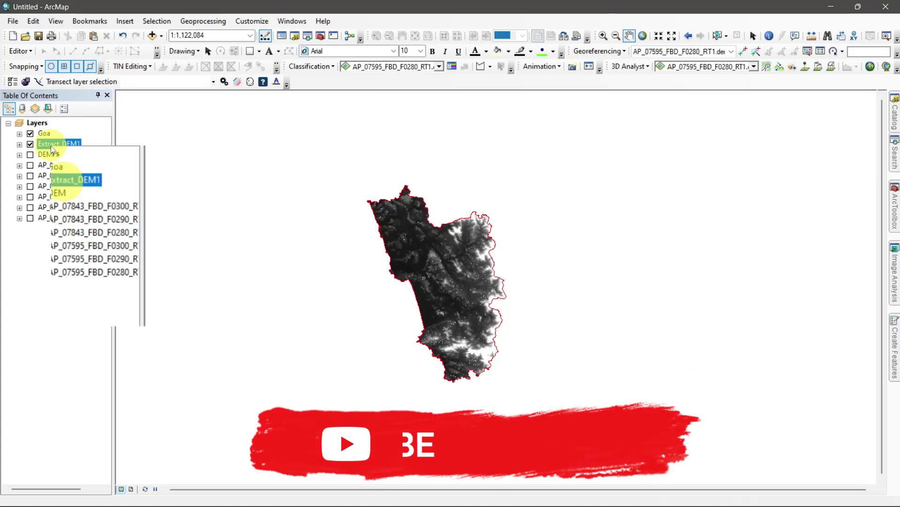
Step: Zoom to Extract_DEM1 and check its 12.5 m cell size in the layer properties
{"action": "right_click", "coordinate": [51, 146]}
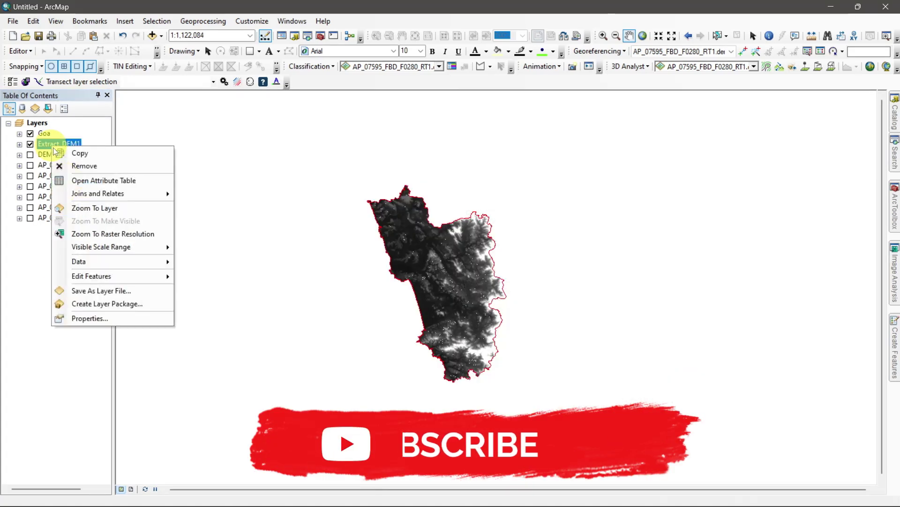
{"action": "left_click", "coordinate": [97, 212]}
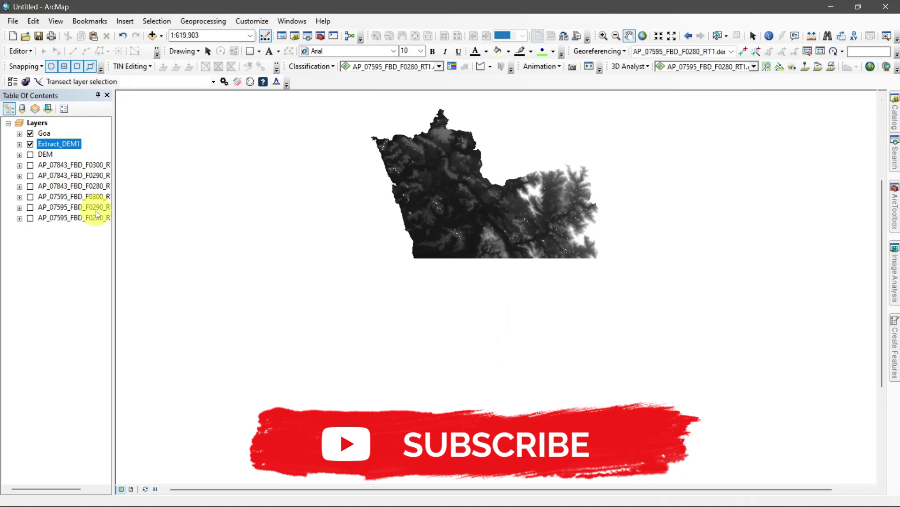
{"action": "left_click", "coordinate": [20, 144]}
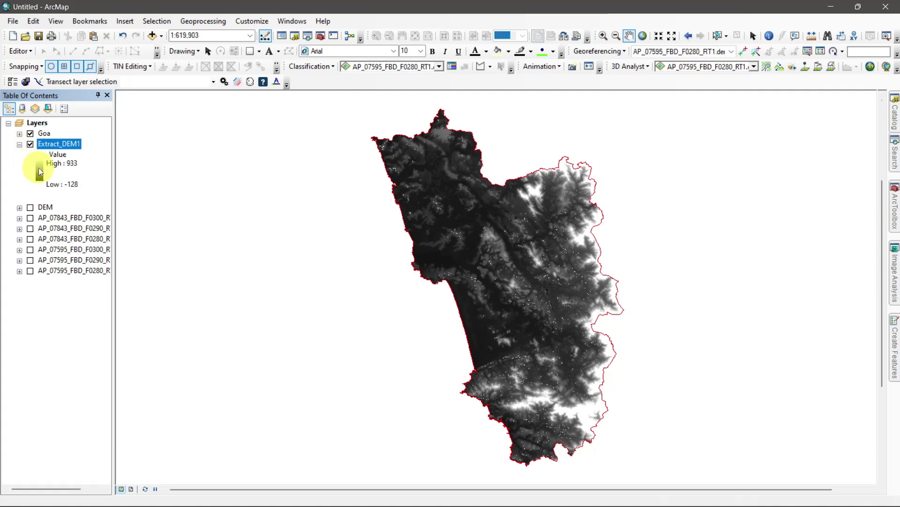
{"action": "right_click", "coordinate": [58, 143]}
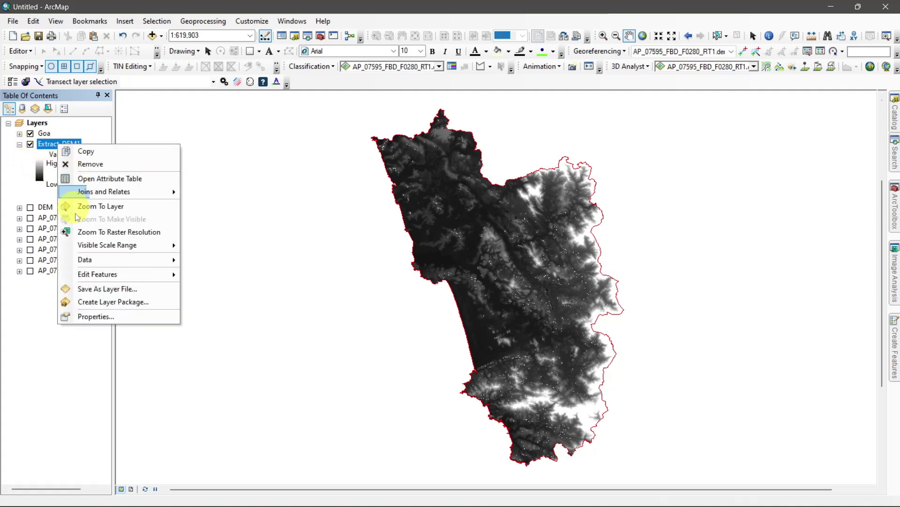
{"action": "left_click", "coordinate": [111, 316]}
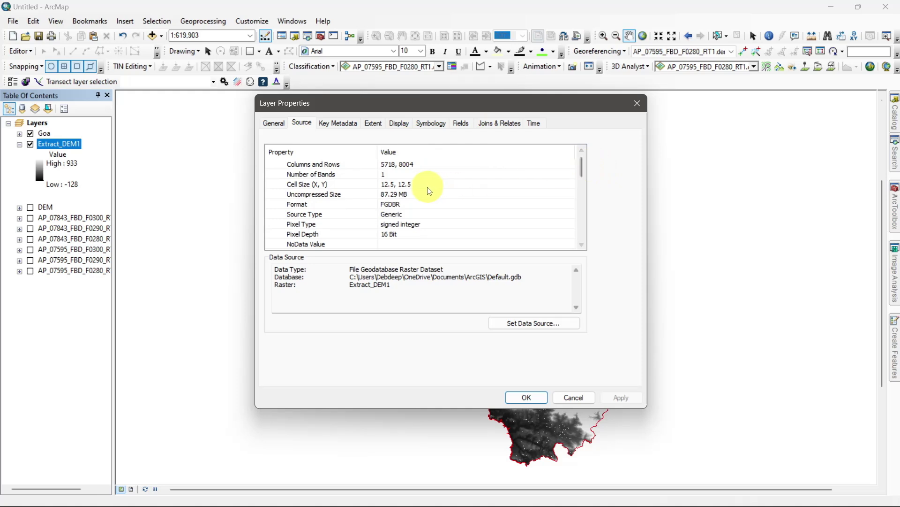
{"action": "left_click", "coordinate": [385, 185]}
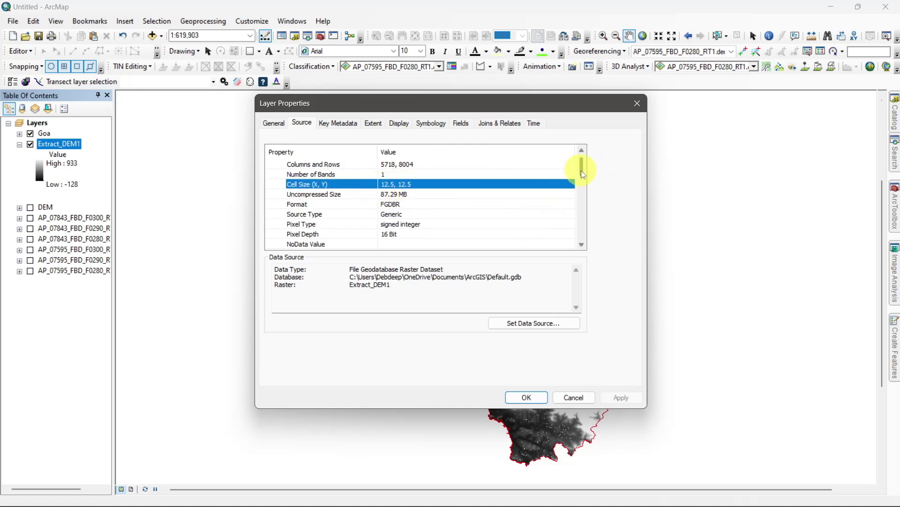
{"action": "left_click_drag", "start_coordinate": [581, 170], "coordinate": [581, 205]}
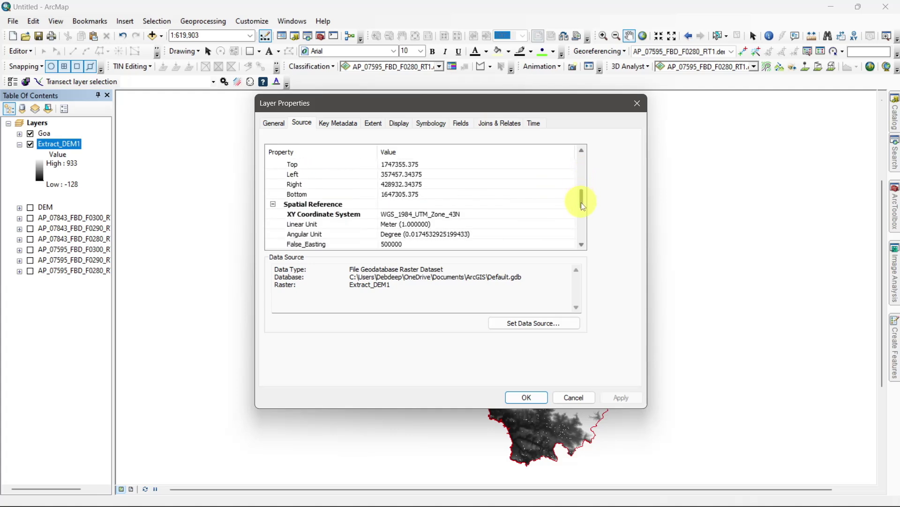
Step: Colour the clipped DEM with an inverted red-yellow-cyan-blue ramp so high ground shows red
{"action": "left_click", "coordinate": [430, 123]}
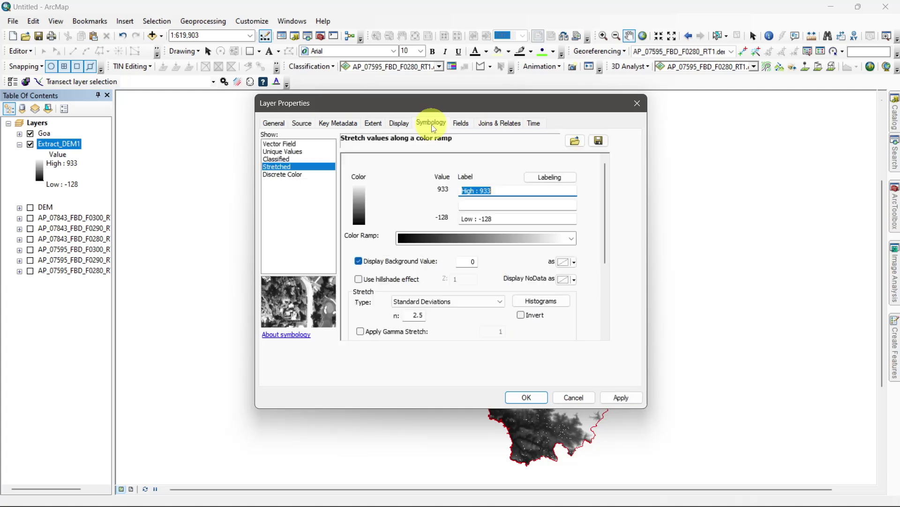
{"action": "left_click", "coordinate": [573, 239]}
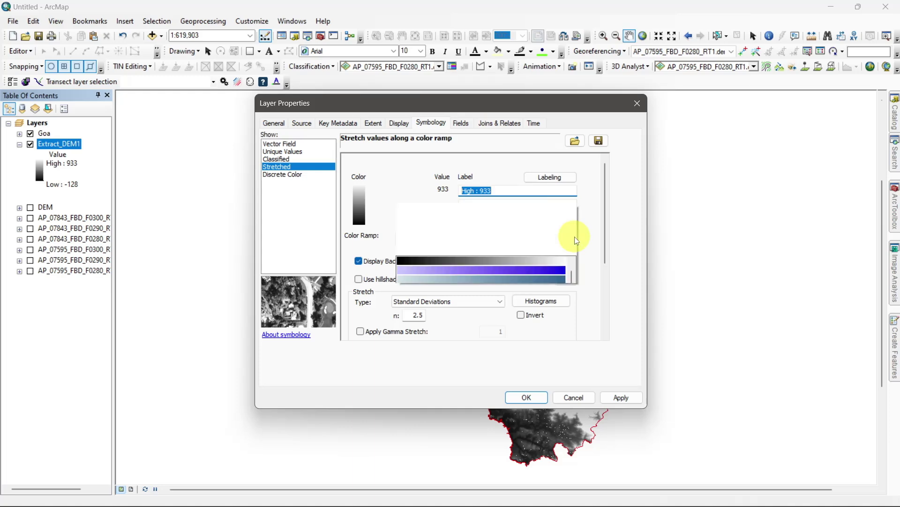
{"action": "scroll", "coordinate": [567, 212], "scroll_direction": "down", "scroll_amount": 5}
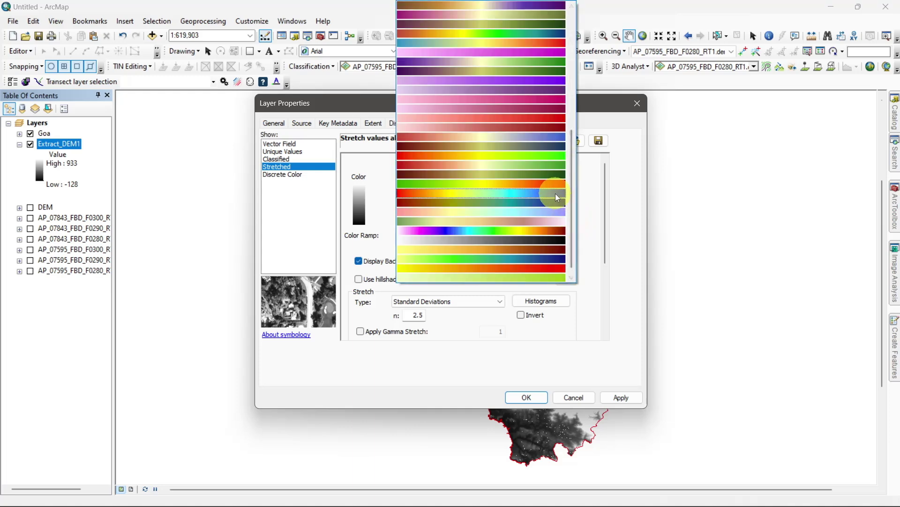
{"action": "left_click", "coordinate": [556, 194]}
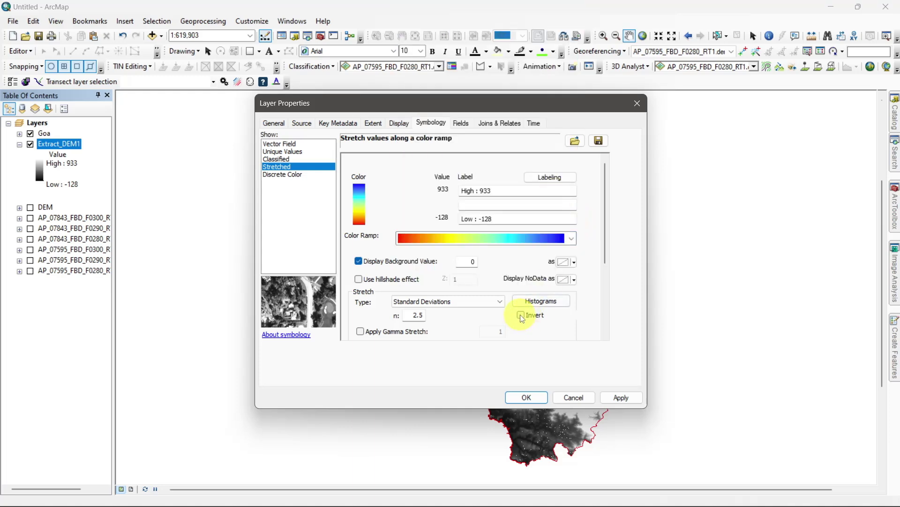
{"action": "left_click", "coordinate": [537, 400]}
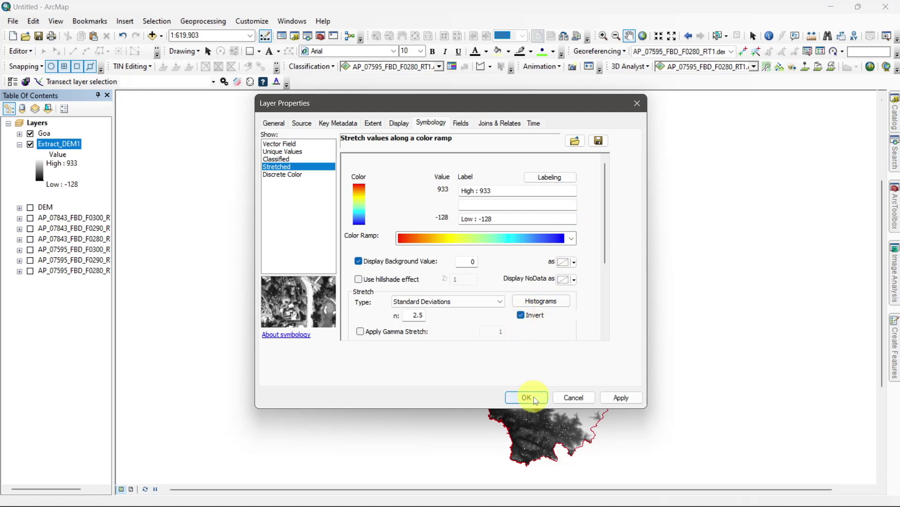
{"action": "left_click", "coordinate": [536, 400]}
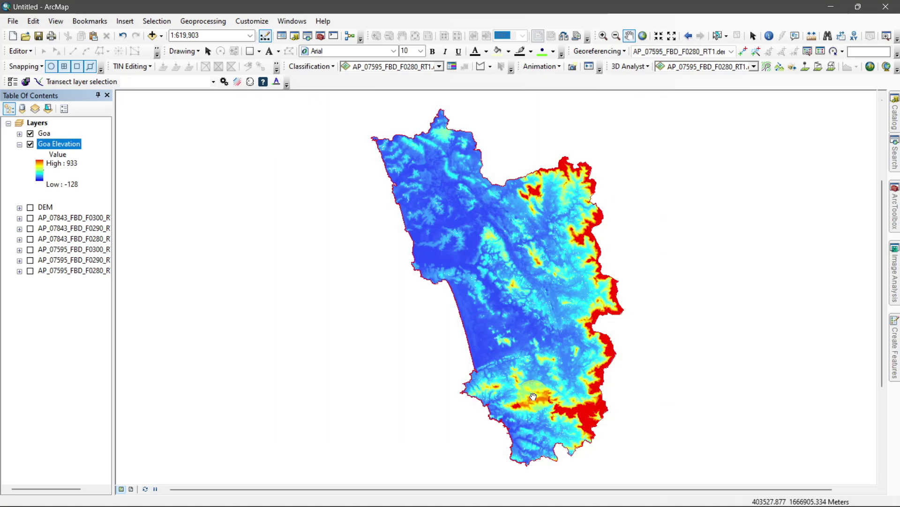
Step: Add the World Imagery basemap underneath the Goa Elevation layer
{"action": "left_click_drag", "start_coordinate": [533, 397], "coordinate": [519, 387]}
{"action": "left_click", "coordinate": [161, 35]}
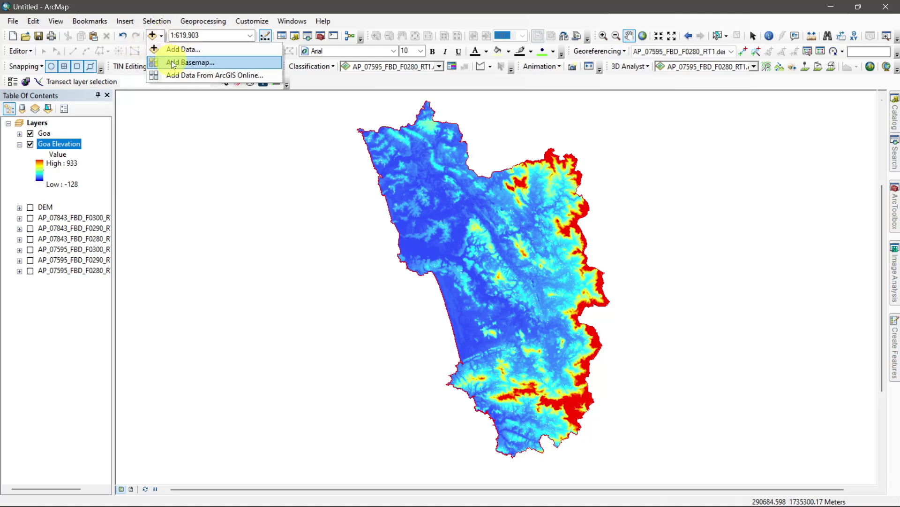
{"action": "left_click", "coordinate": [173, 63]}
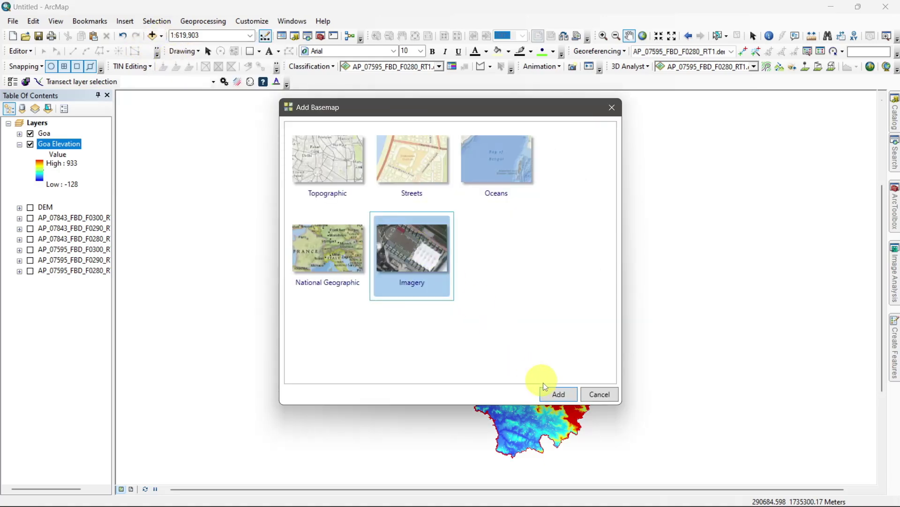
{"action": "left_click", "coordinate": [553, 390]}
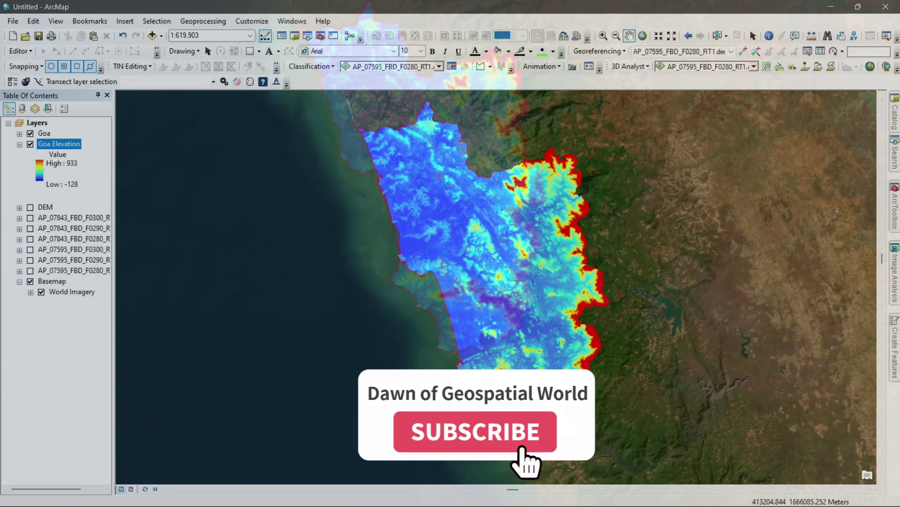